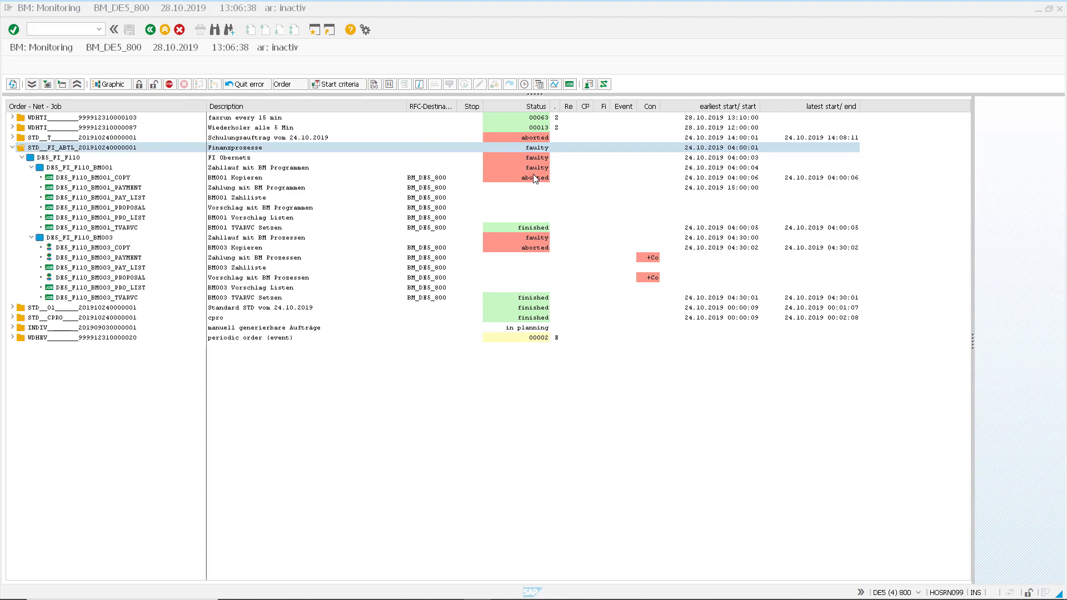
View the job log of the aborted job DE5_F110_BM001_COPY and close it
left_click(93, 177)
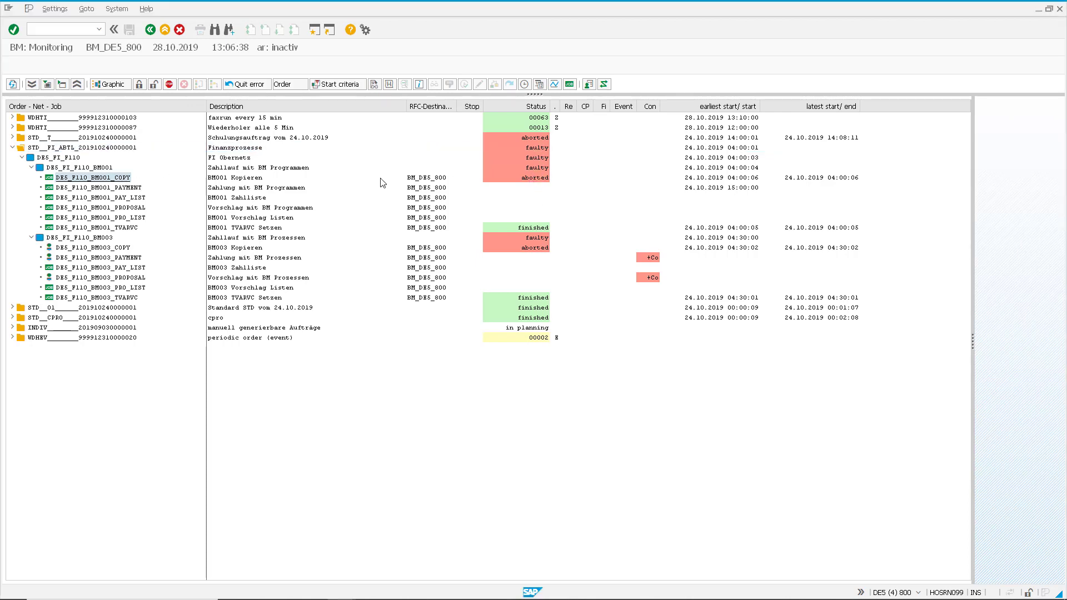
left_click(400, 179)
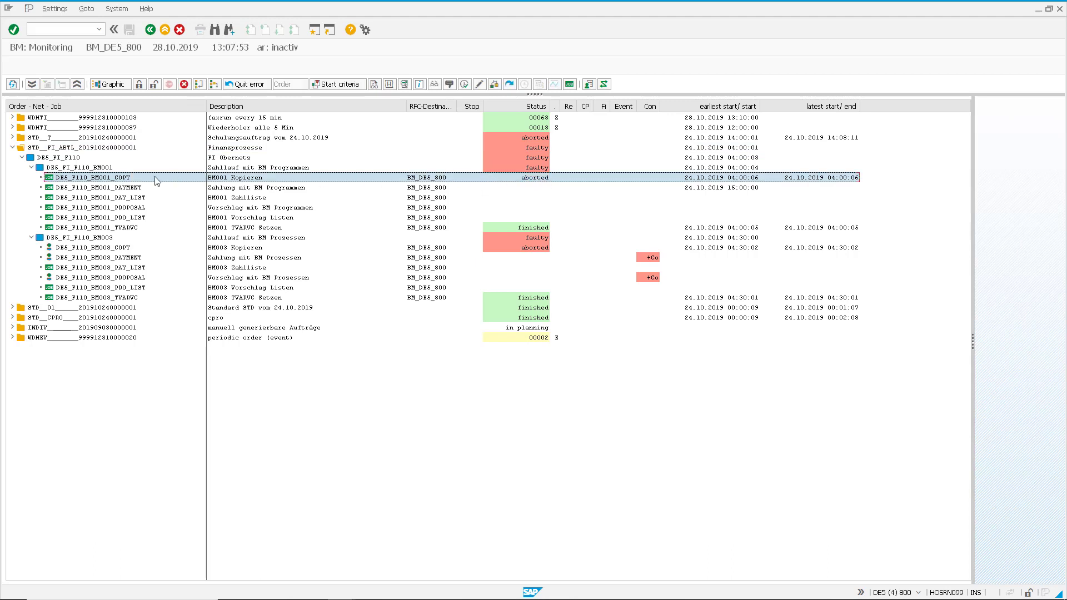
right_click(103, 179)
left_click(128, 200)
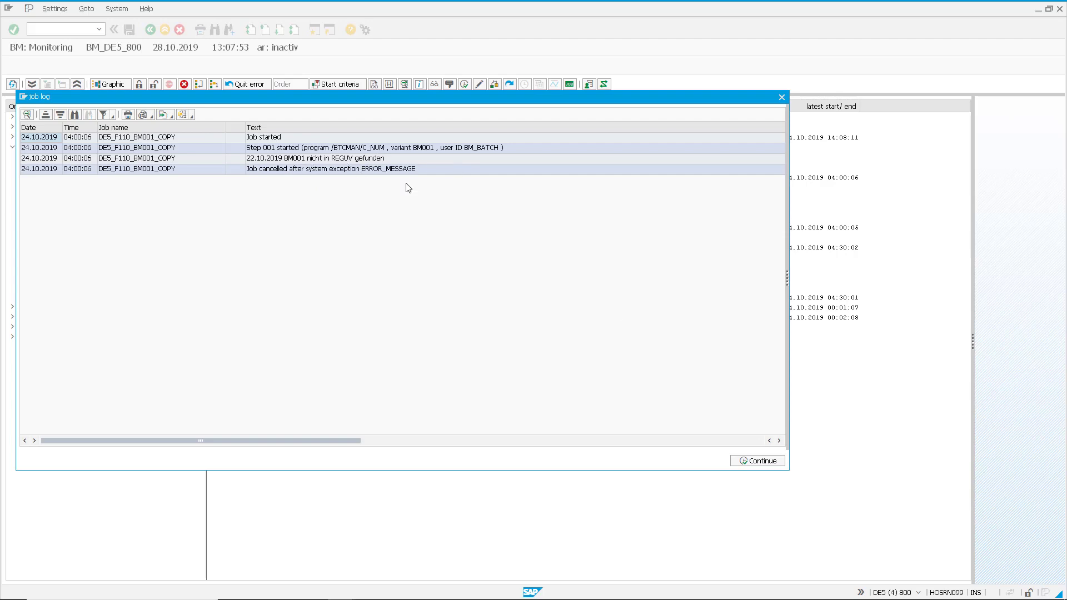
left_click(772, 464)
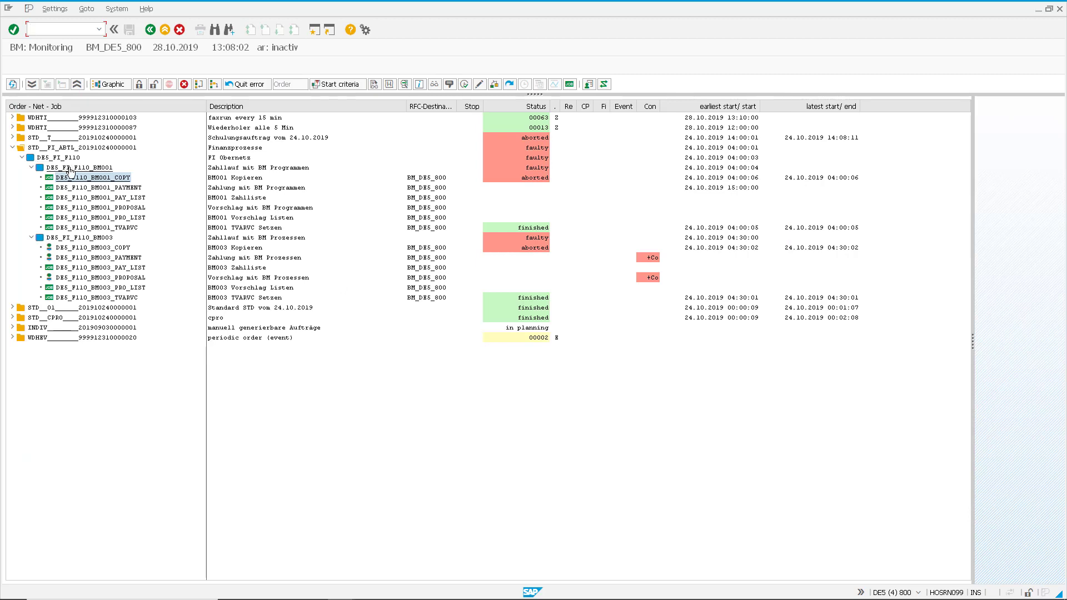
Open the graphical display of the net DE5_FI_F110_BM001 and focus it on the aborted DE5_F110_BM001_COPY job
left_click(71, 168)
left_click(110, 84)
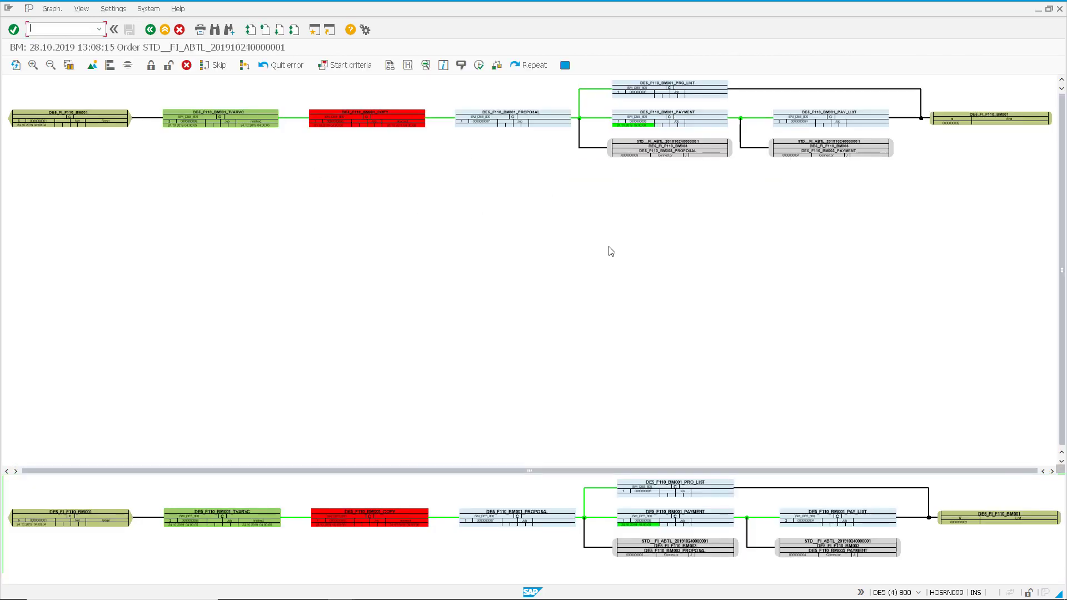
left_click_drag(584, 203, 296, 95)
left_click(128, 66)
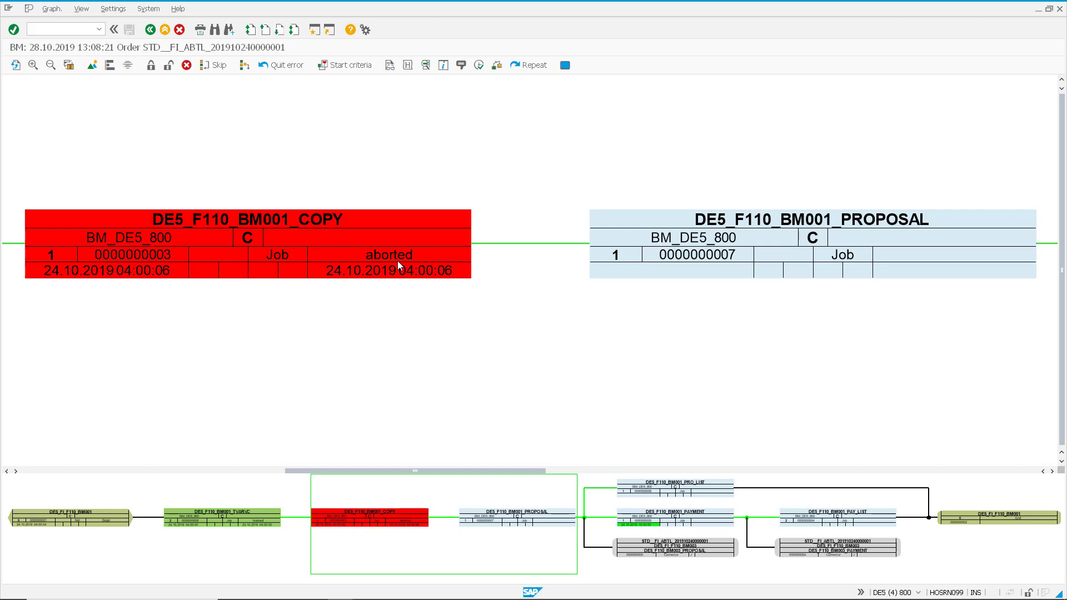
Try to quit the error of job DE5_F110_BM001_COPY without entering the object text documentation
left_click(363, 243)
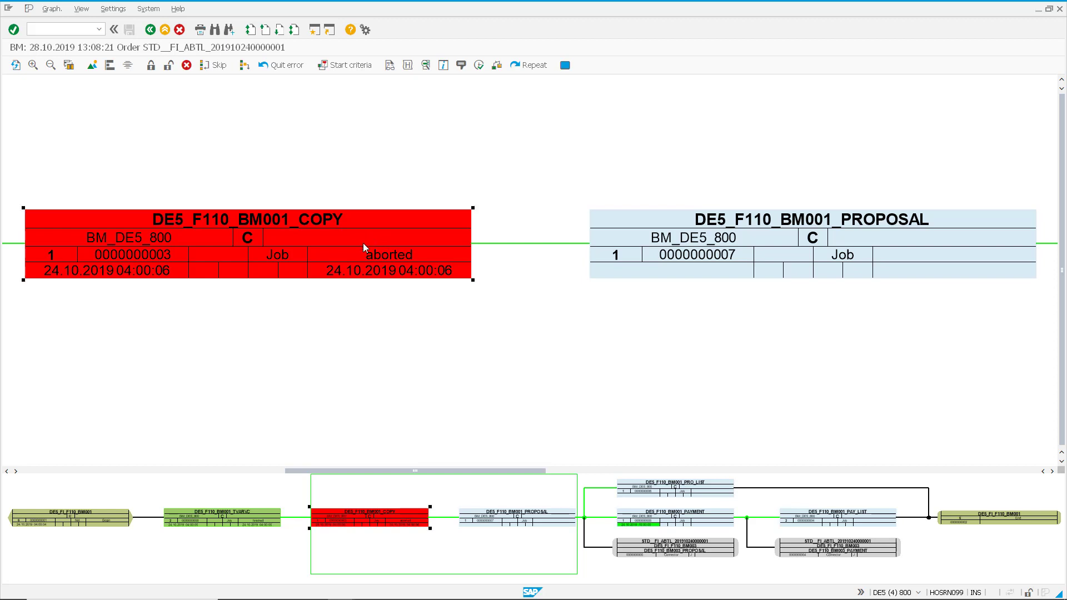
left_click(287, 69)
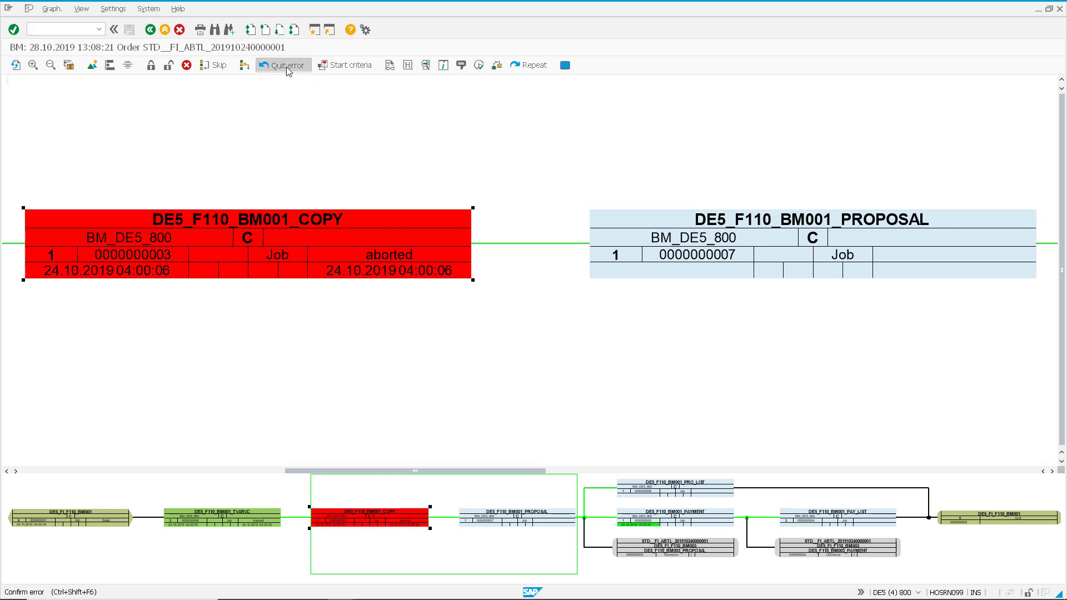
left_click_drag(313, 104, 693, 146)
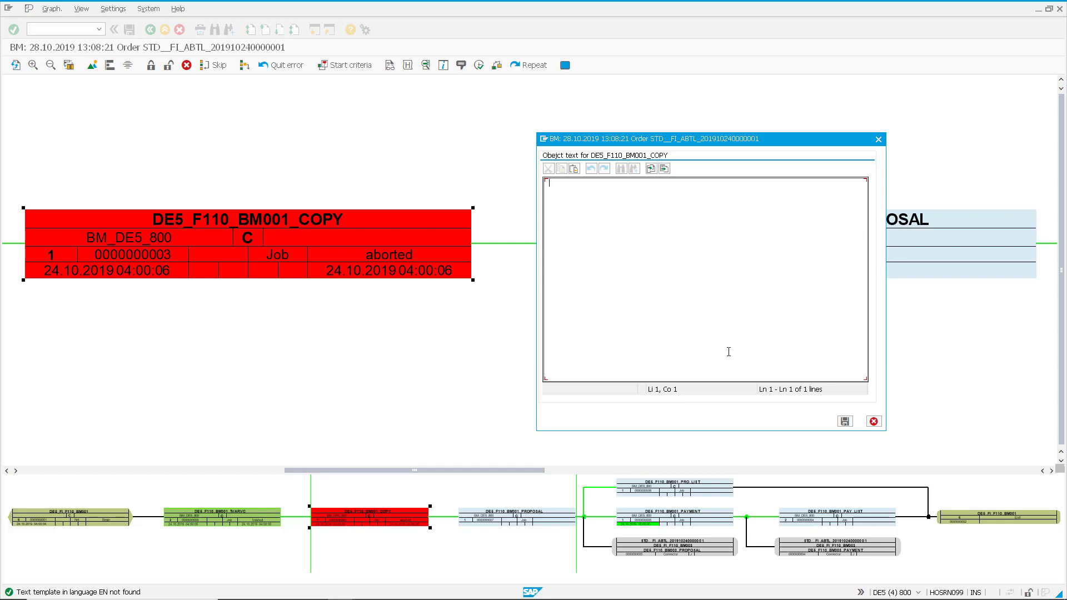
left_click(874, 422)
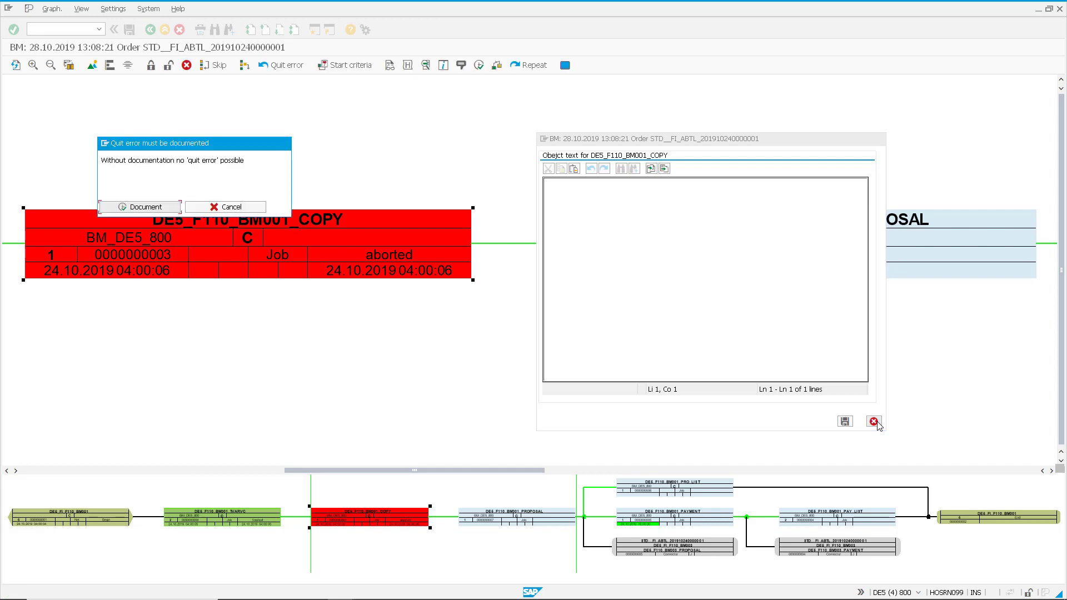
left_click(242, 208)
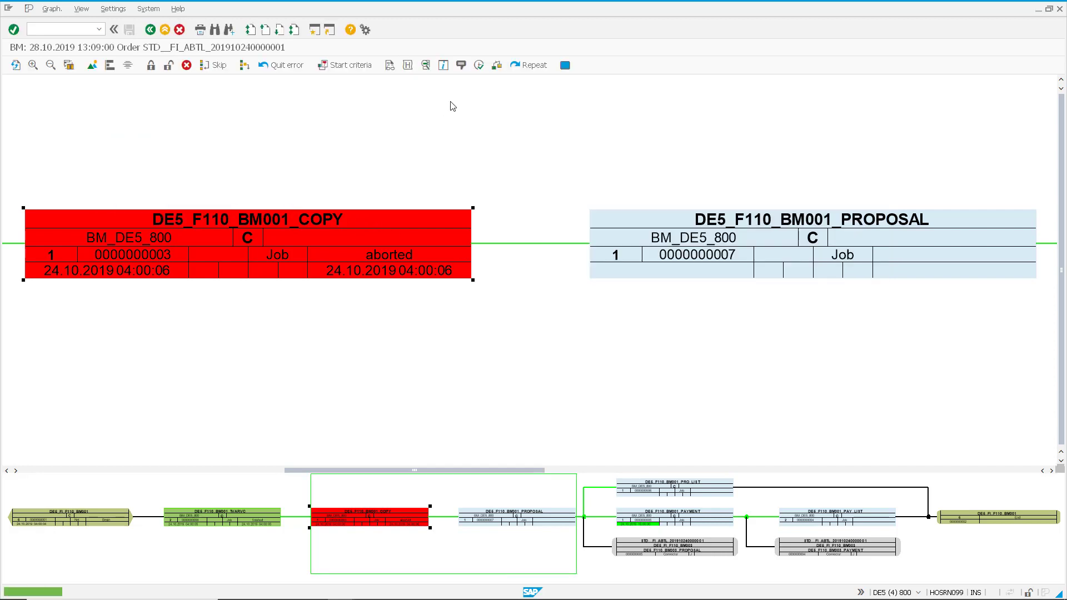
Repeat the aborted job DE5_F110_BM001_COPY immediately, starting from its step DE5_F110_BM001_COPY
left_click(531, 66)
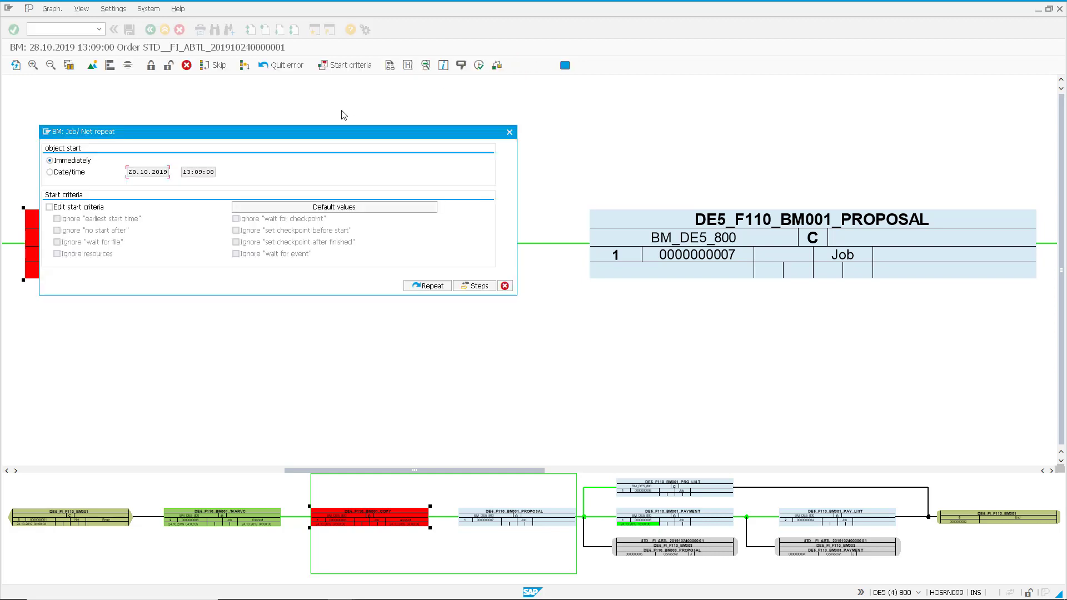
left_click_drag(334, 134, 529, 149)
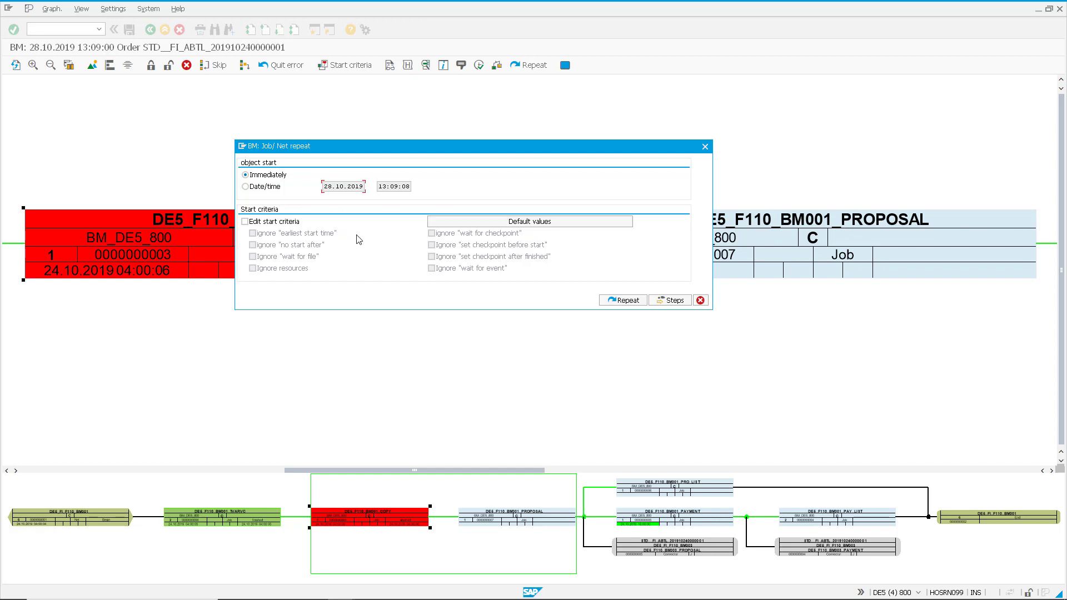
left_click(674, 302)
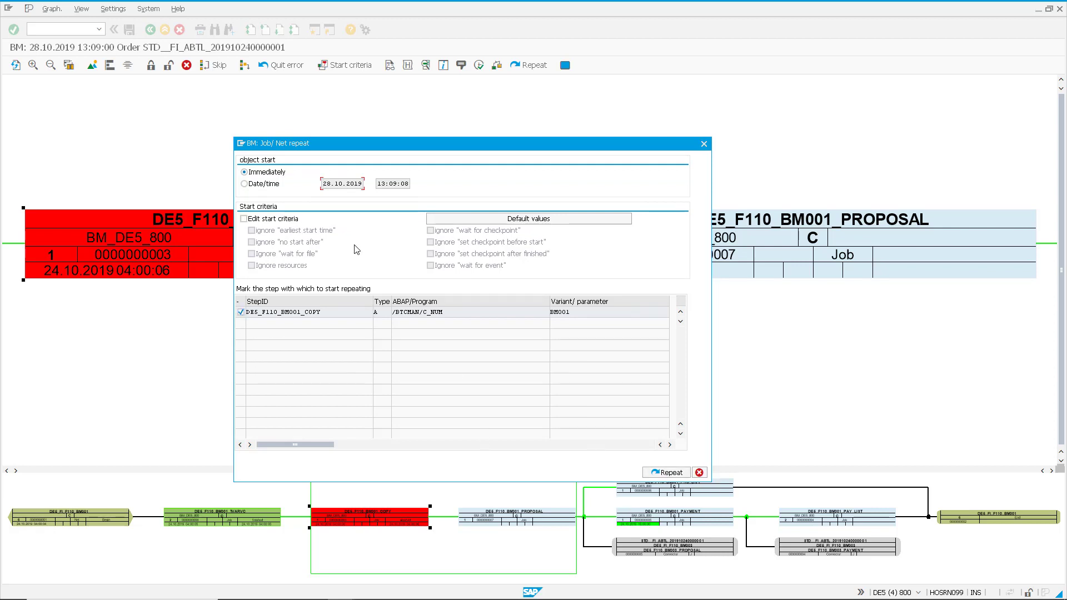
left_click(675, 473)
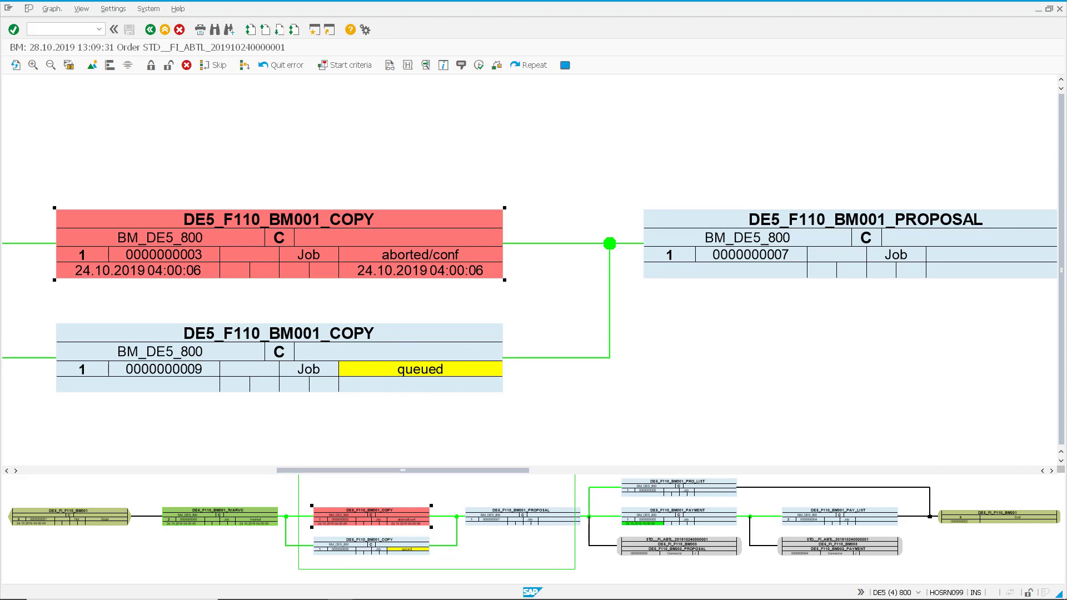
Stop the successor job DE5_F110_BM001_PROPOSAL in the net graphic
left_click_drag(578, 520, 907, 511)
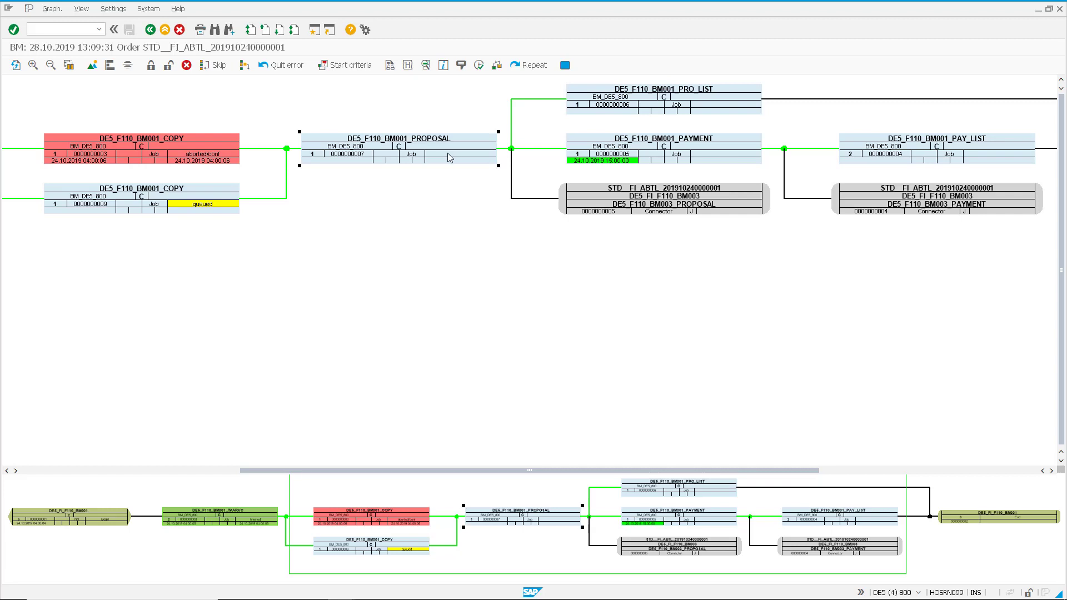
left_click(150, 66)
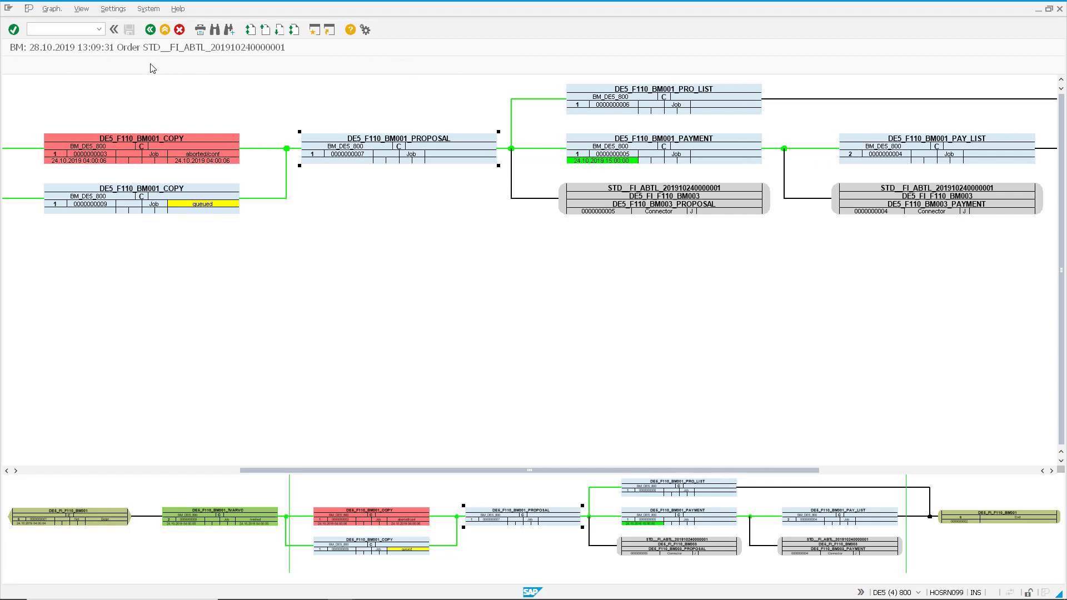
left_click(192, 198)
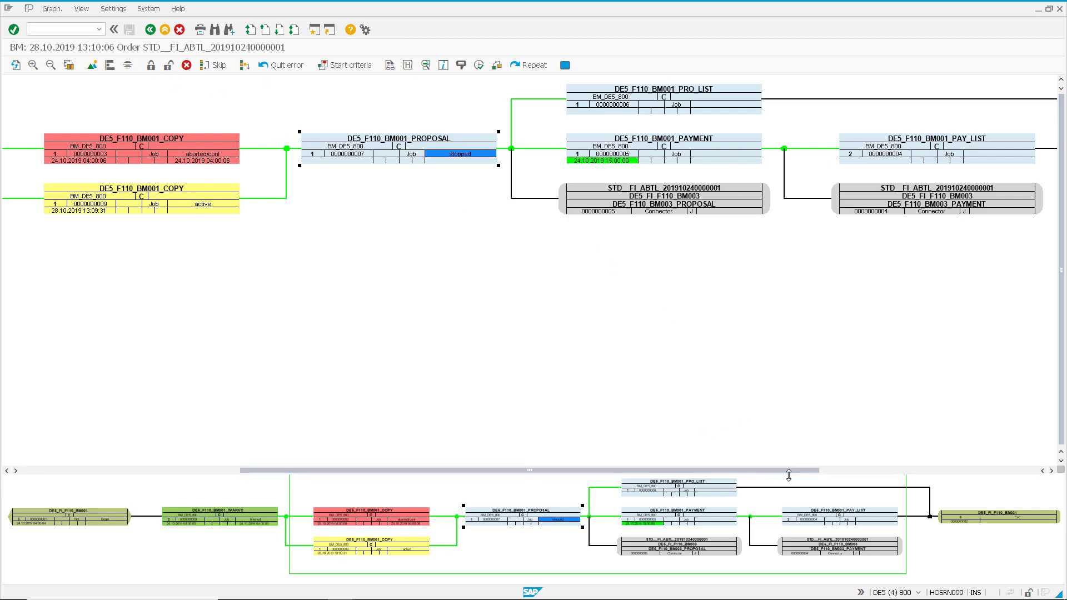
Skip the job DE5_F110_BM001_PRO_LIST in the net graphic
left_click_drag(789, 474, 853, 476)
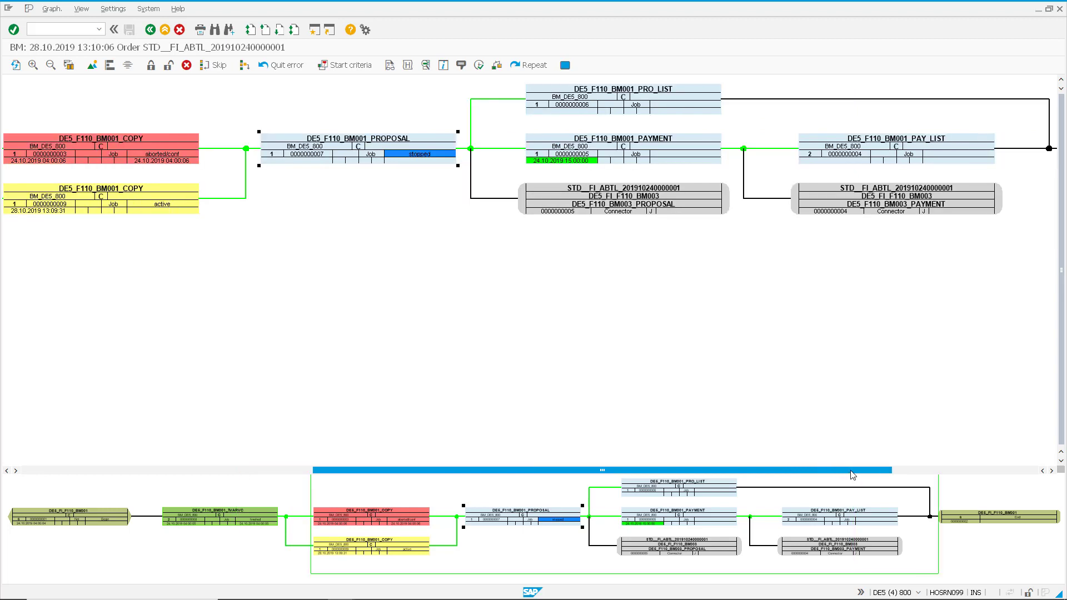
left_click(702, 108)
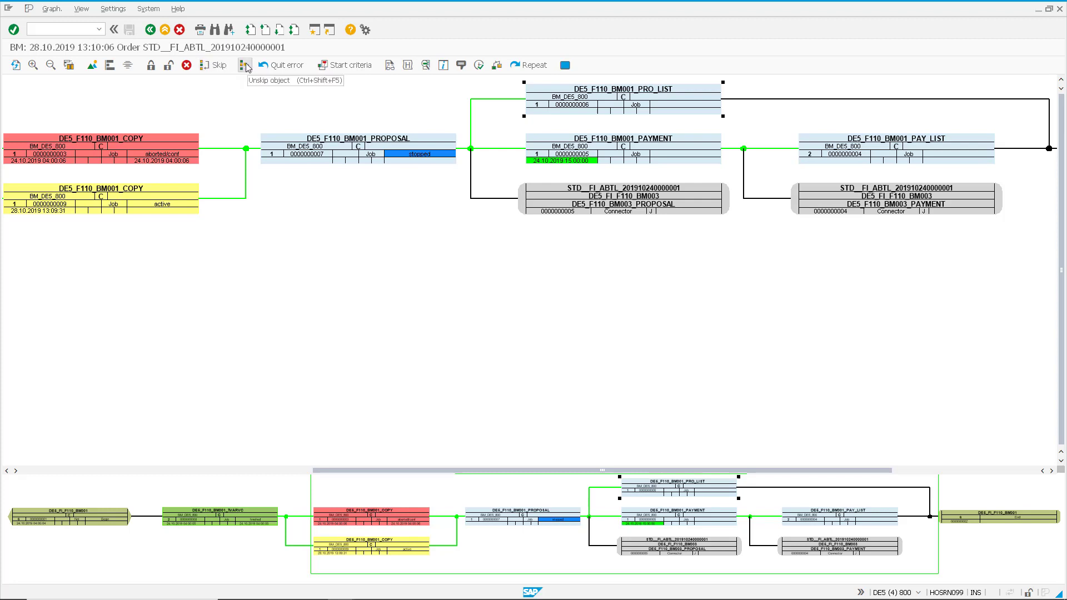
left_click(220, 67)
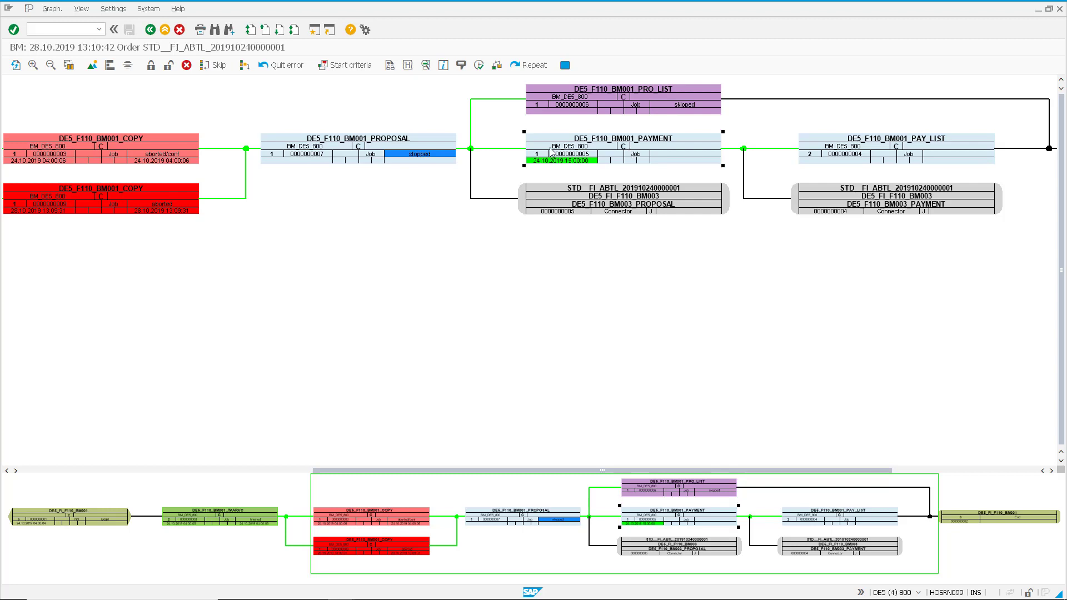
Set the "No start before" start time of job DE5_F110_BM001_PAYMENT to 17:00:00, save it and return to the graphic
left_click(357, 65)
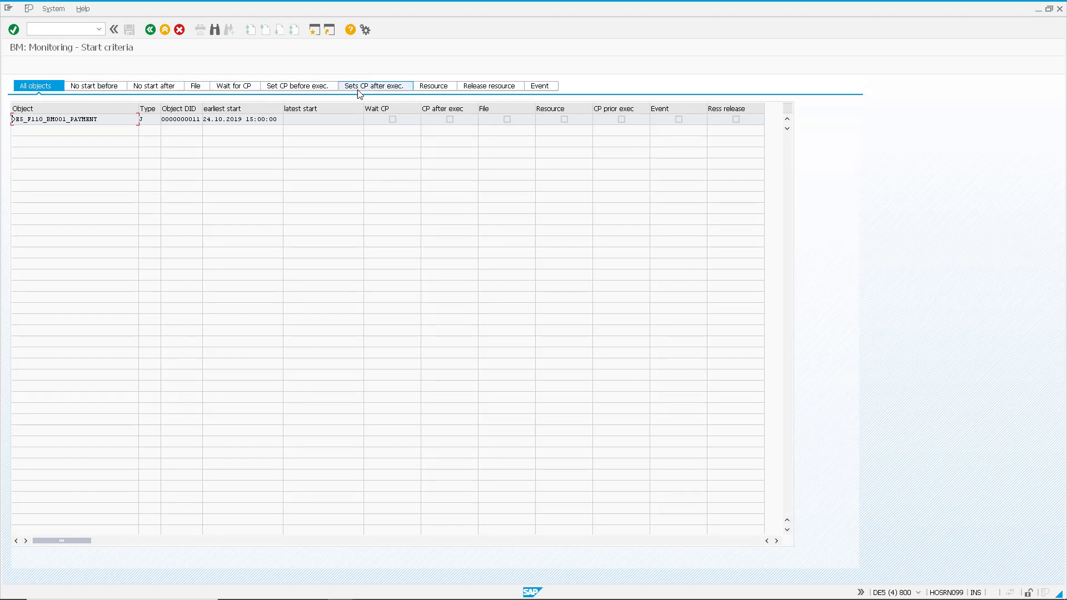
left_click(107, 94)
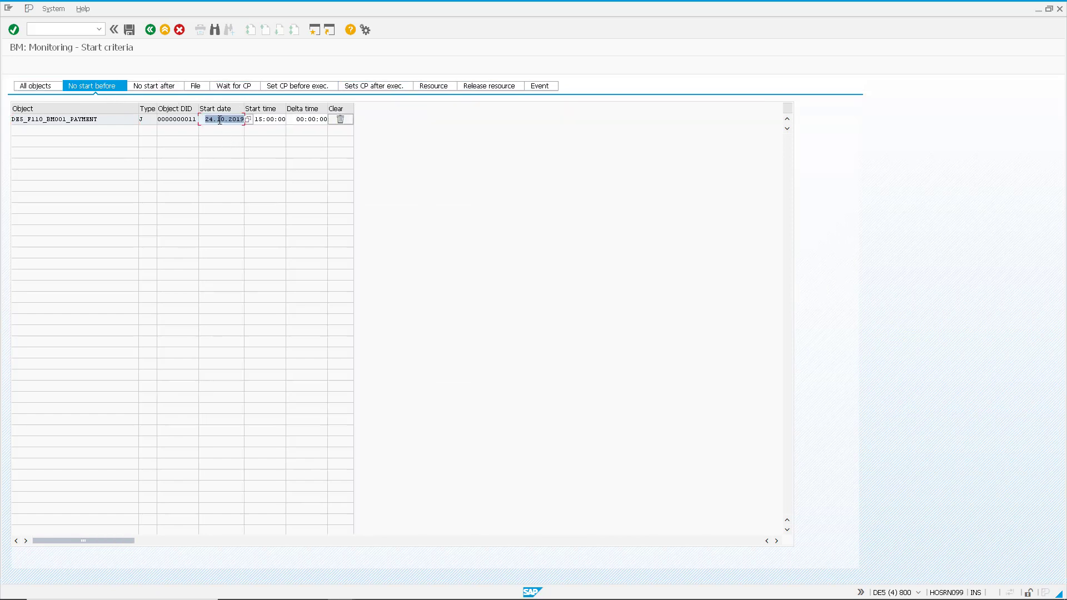
left_click(258, 119)
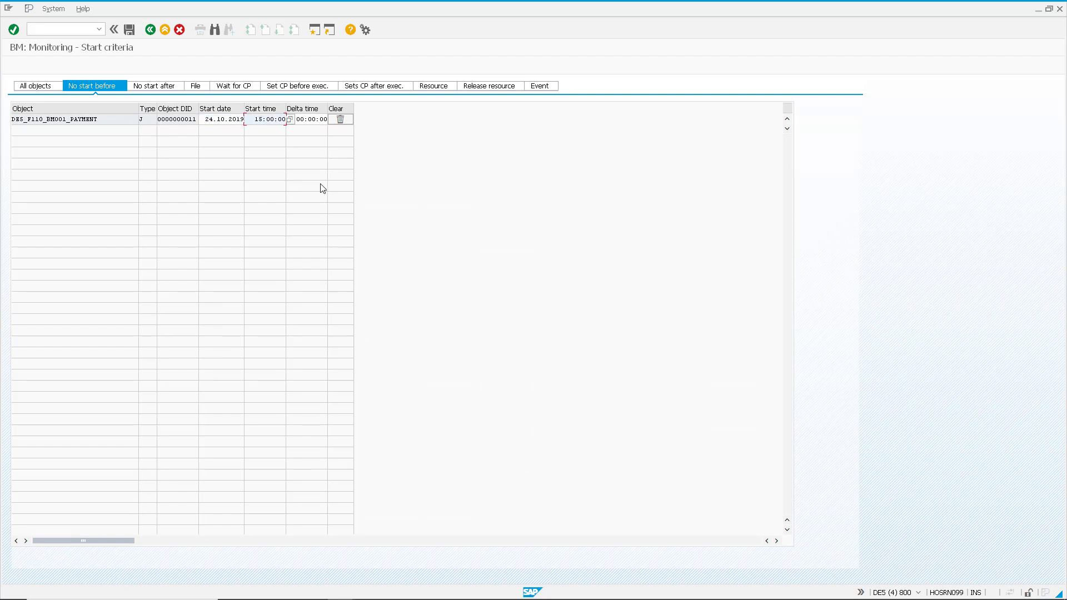
type("7")
left_click(130, 30)
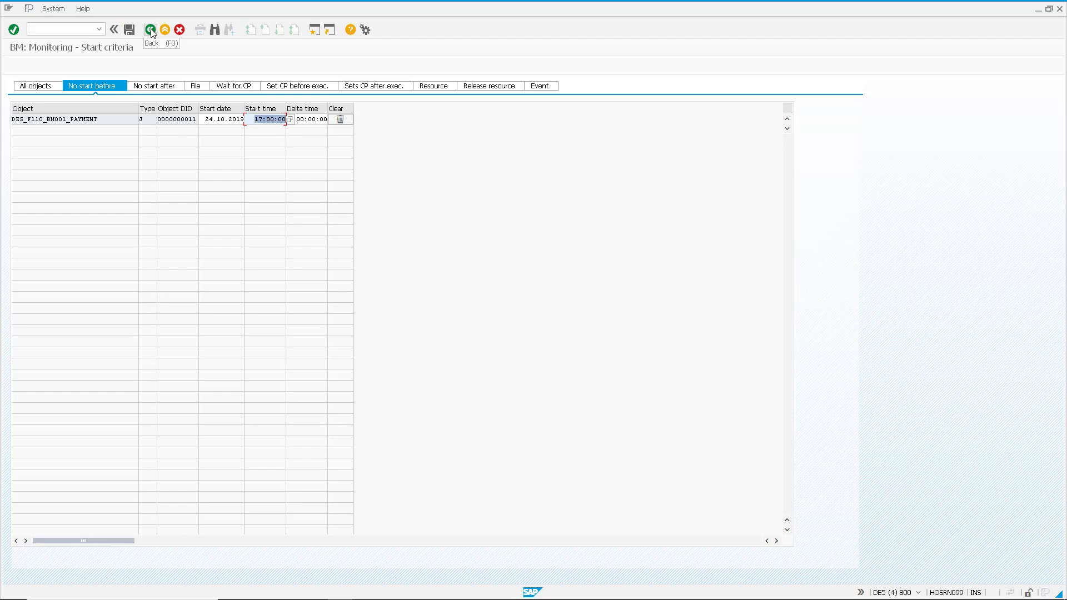
left_click(150, 30)
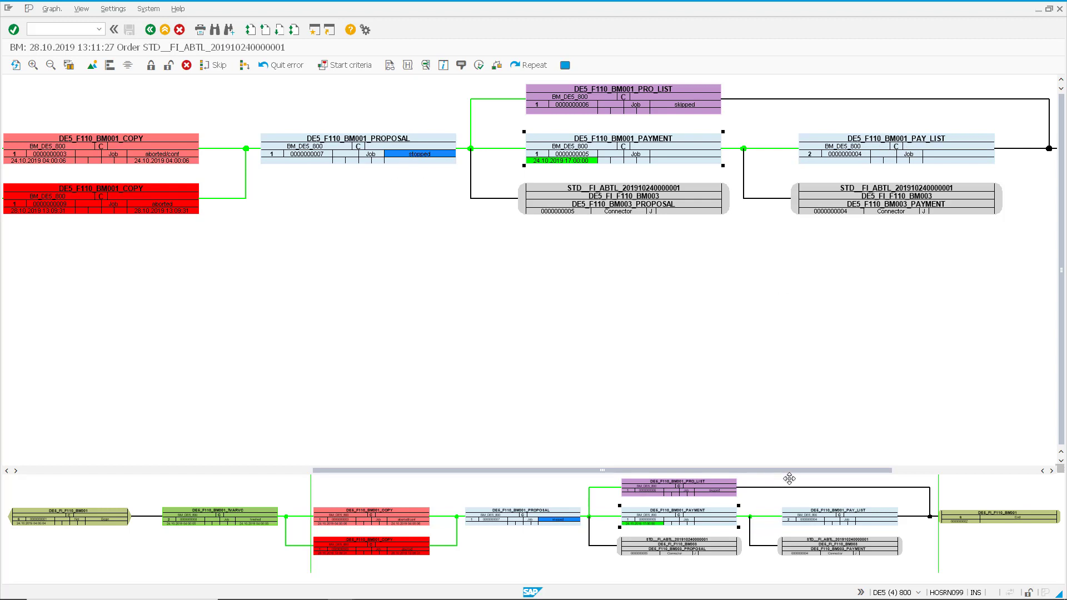
Execute an emergency start for the job DE5_F110_BM001_PAY_LIST
left_click_drag(803, 474, 842, 473)
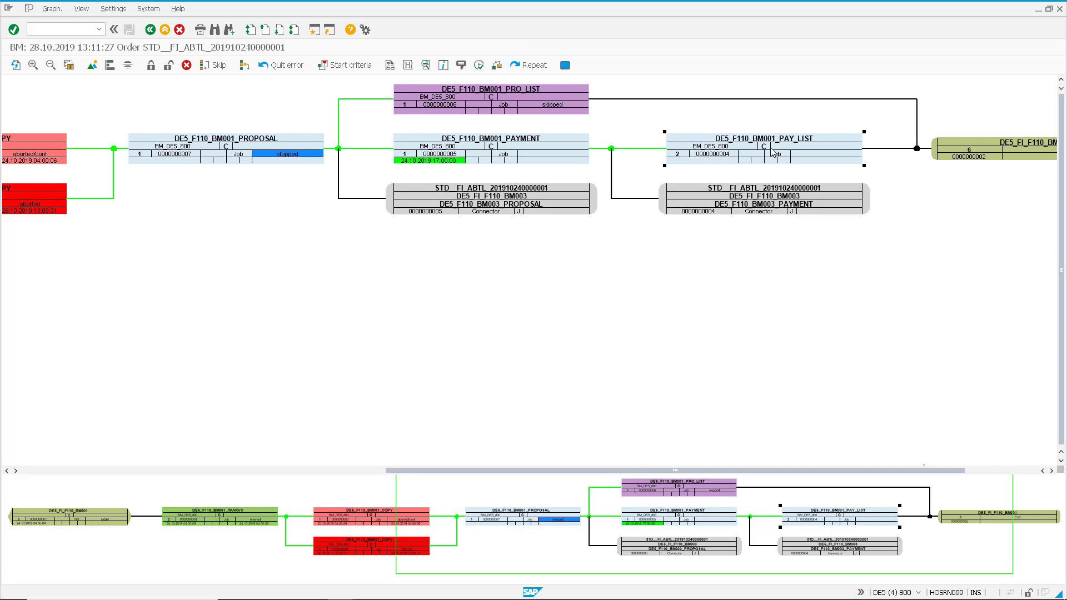
left_click(480, 65)
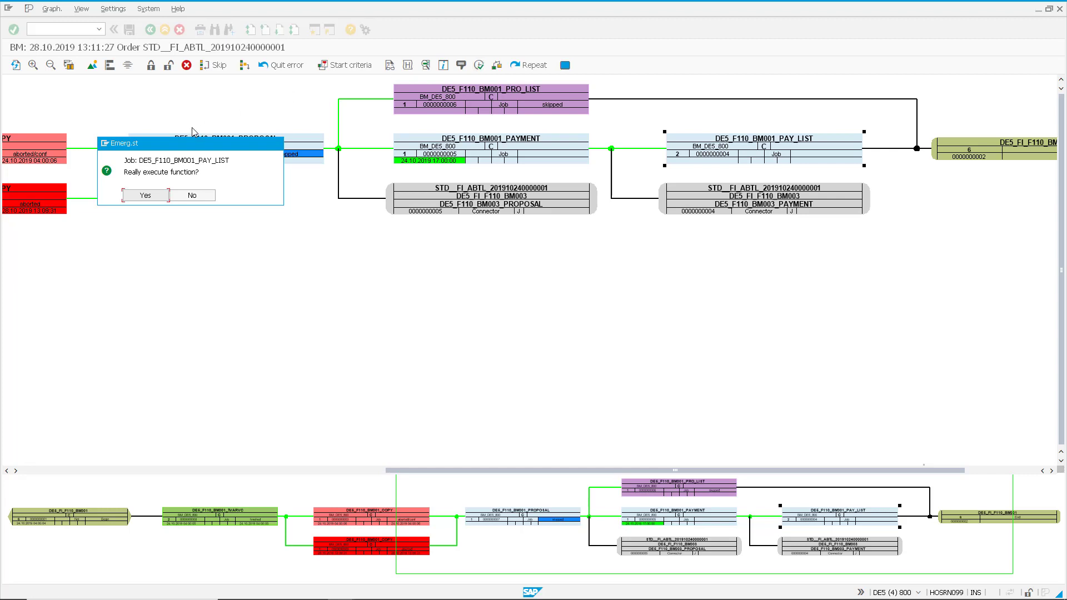
left_click(147, 195)
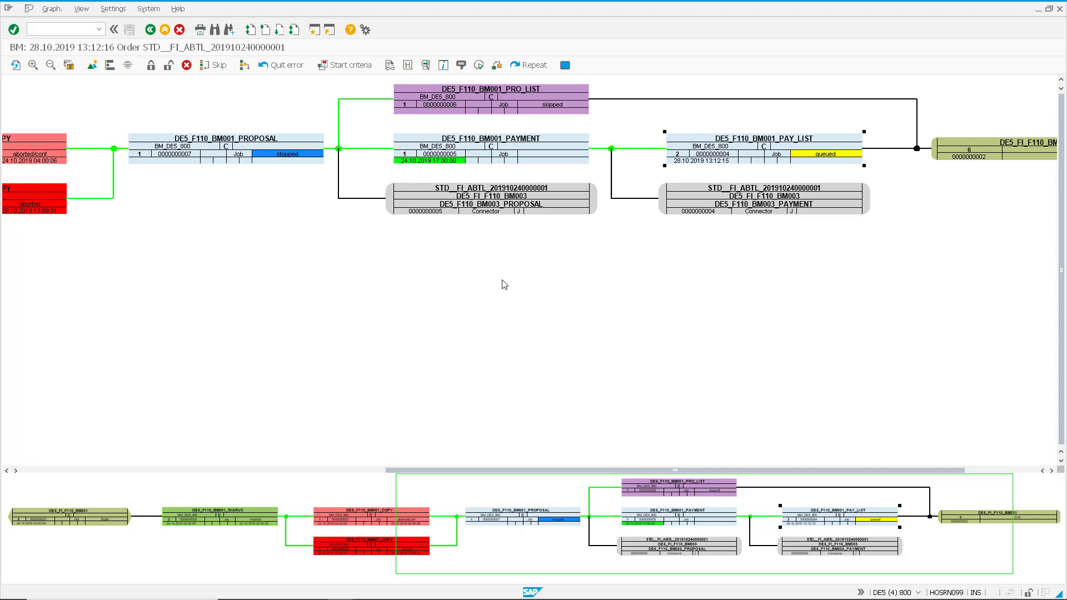
Release the stopped job DE5_F110_BM001_PROPOSAL
left_click(278, 155)
left_click(169, 66)
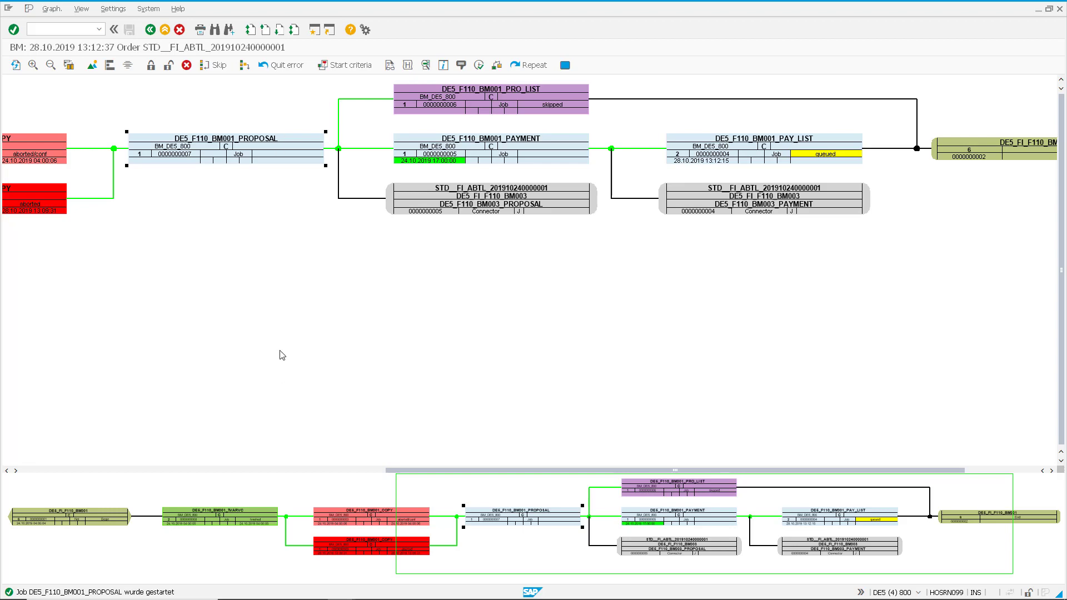
left_click(957, 591)
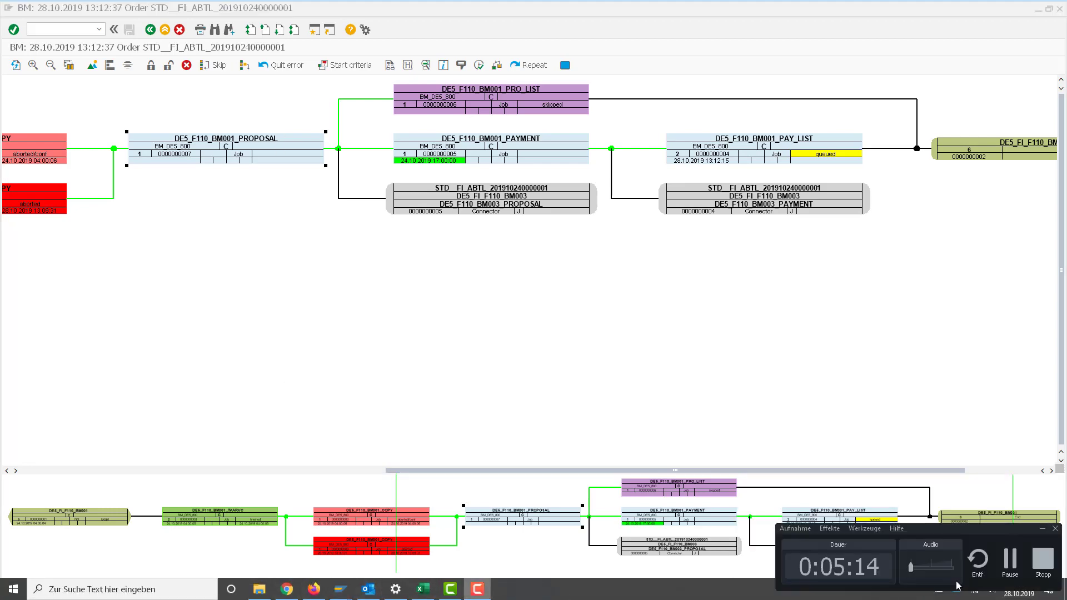